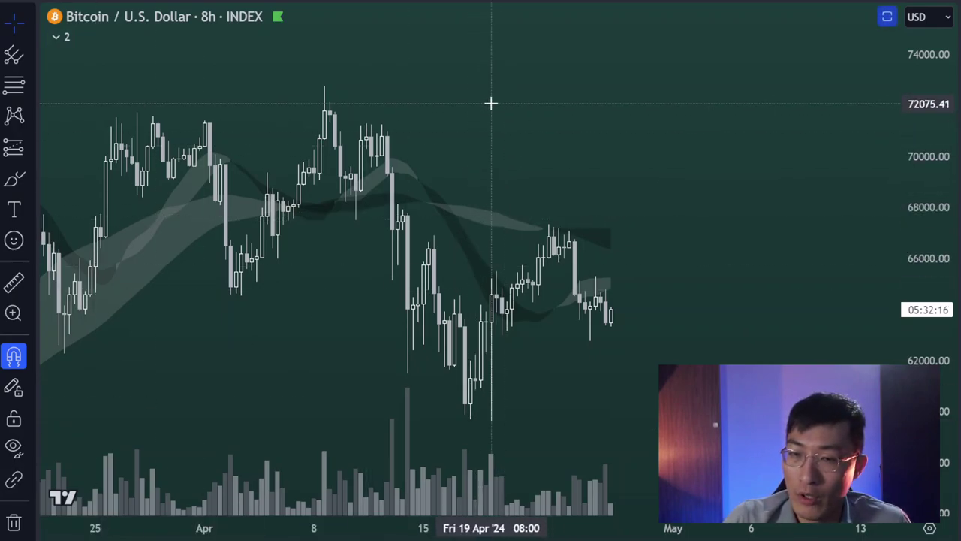
- Read the X post on Bitcoin's median line failure, including its annotated 8-hour chart
drag(491, 100, 561, 93)
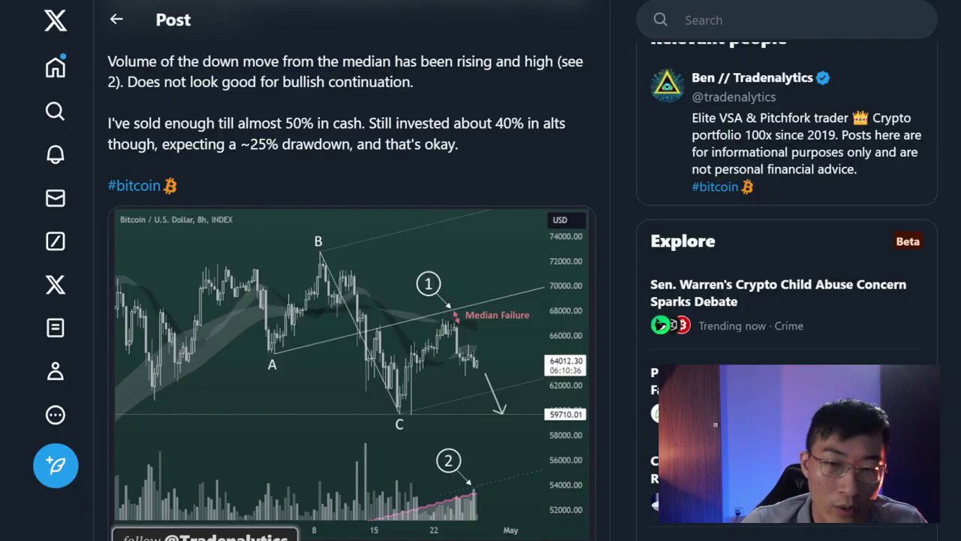
scroll(480, 128, up, 2)
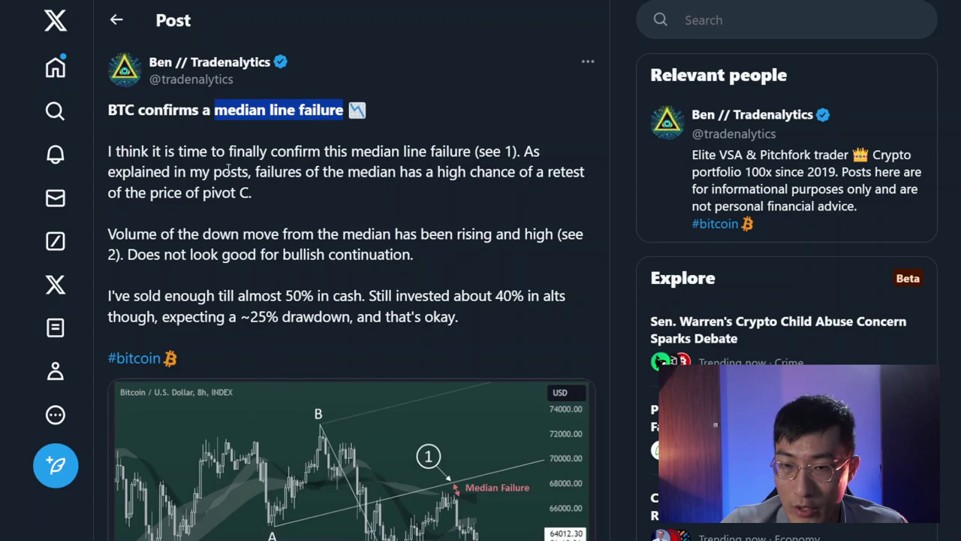
scroll(378, 230, down, 2)
scroll(508, 217, up, 2)
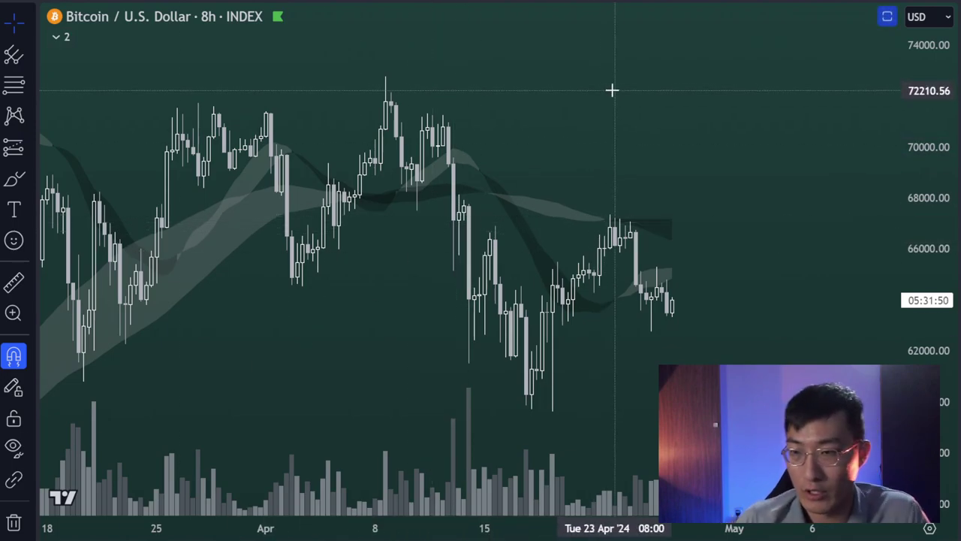
- Draw a pitchfork from the 3 April low at 64534.82 through the 8 April high at 72756.63 to the 18 April low
click(33, 54)
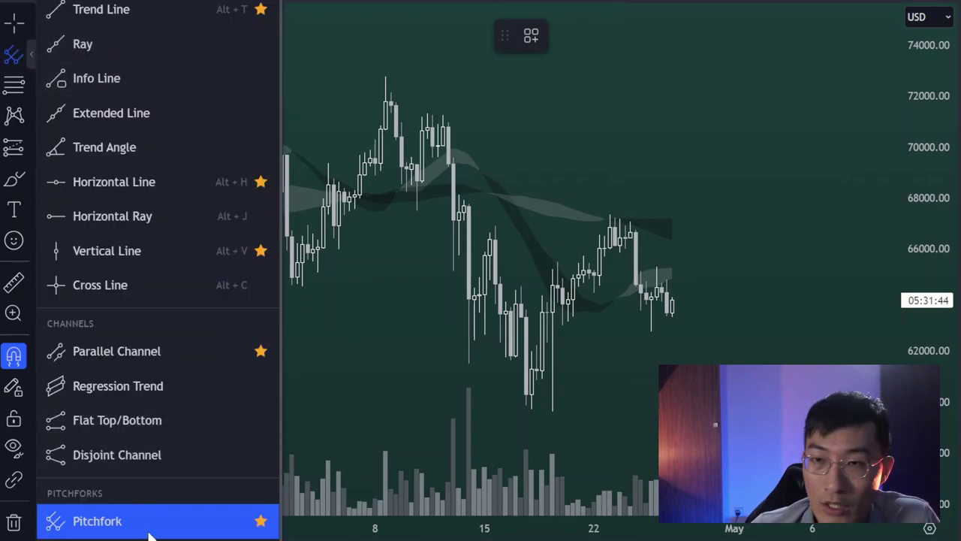
click(321, 61)
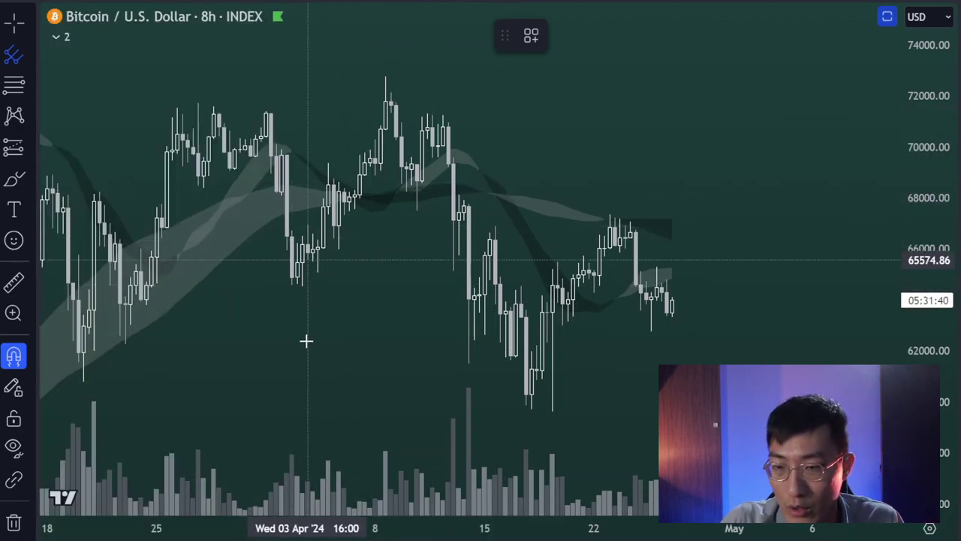
click(301, 283)
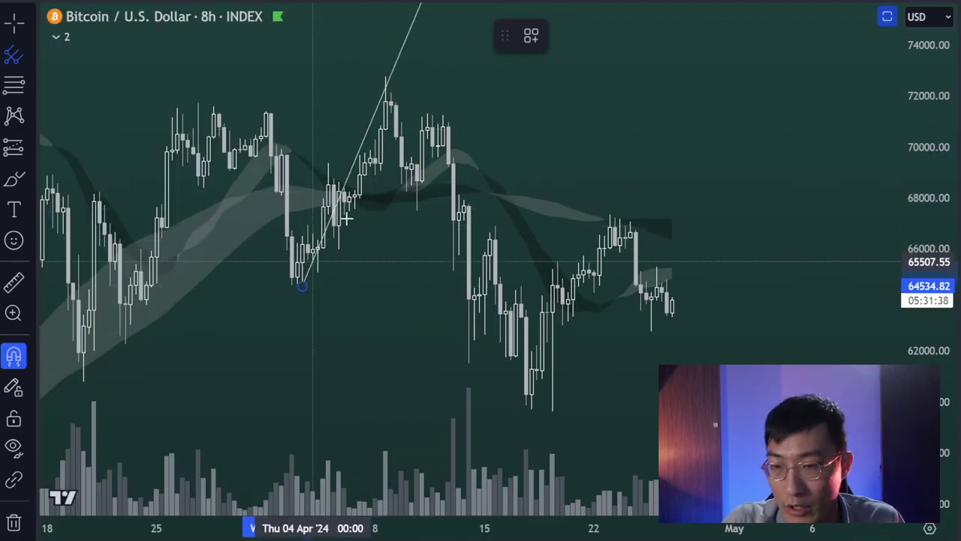
click(385, 68)
click(531, 407)
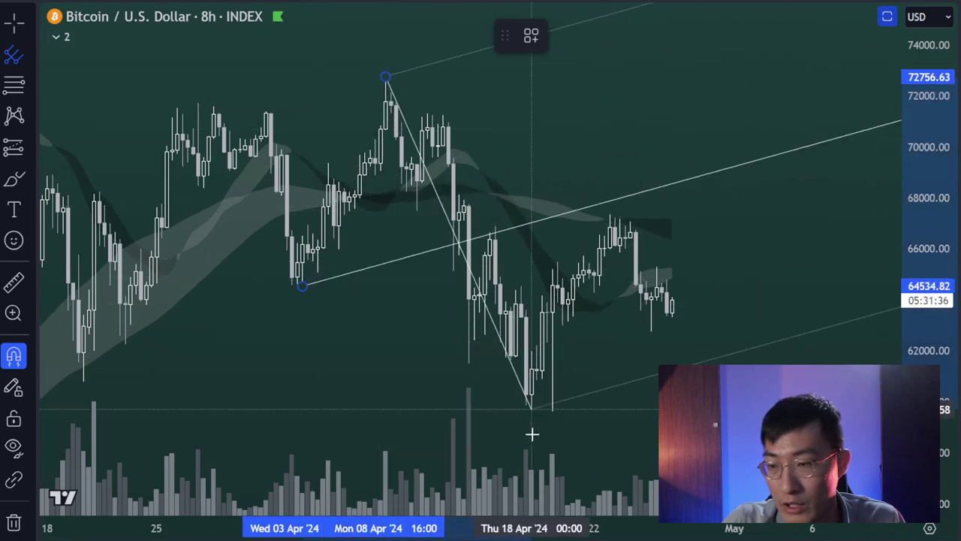
click(708, 239)
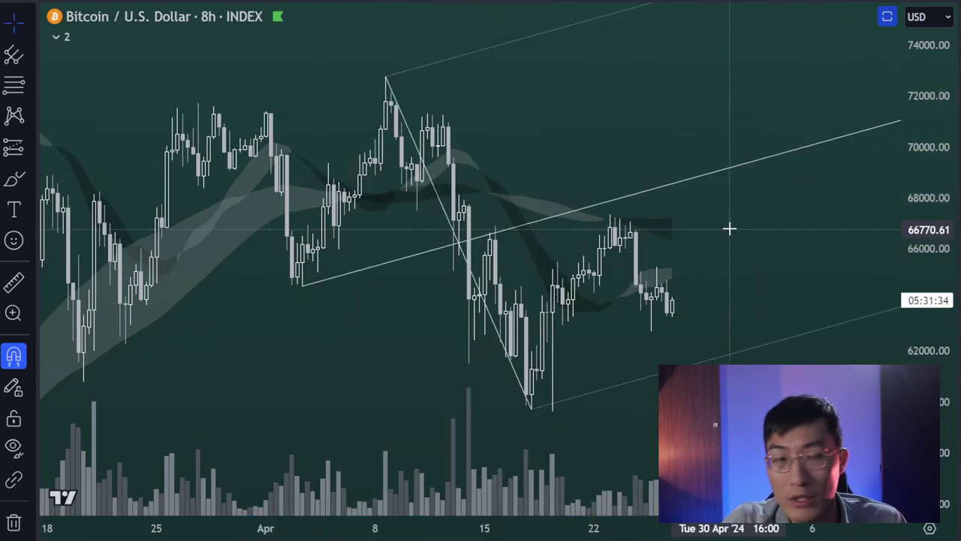
- Examine how the late-April price highs sit relative to the new pitchfork's median line
drag(729, 228, 594, 223)
drag(923, 329, 923, 224)
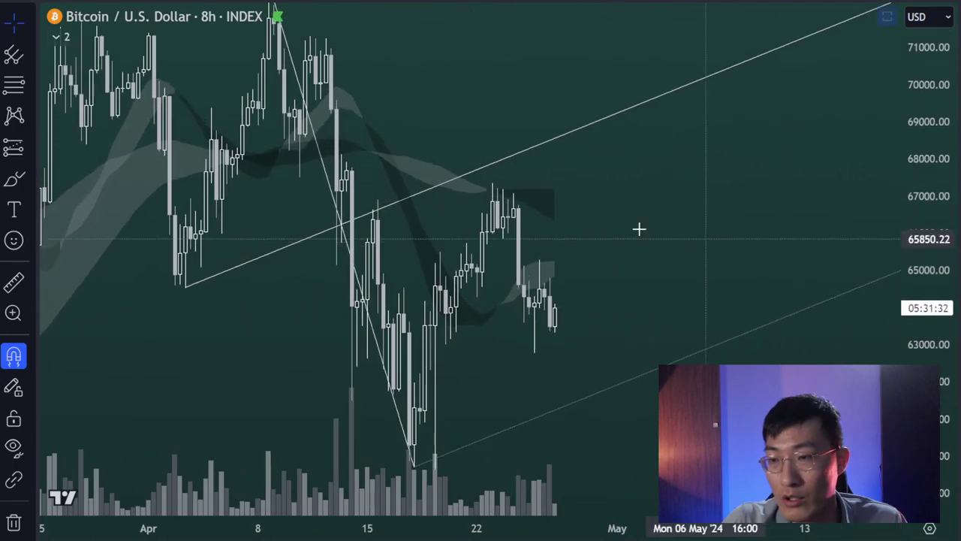
scroll(639, 228, up, 2)
drag(513, 172, 613, 175)
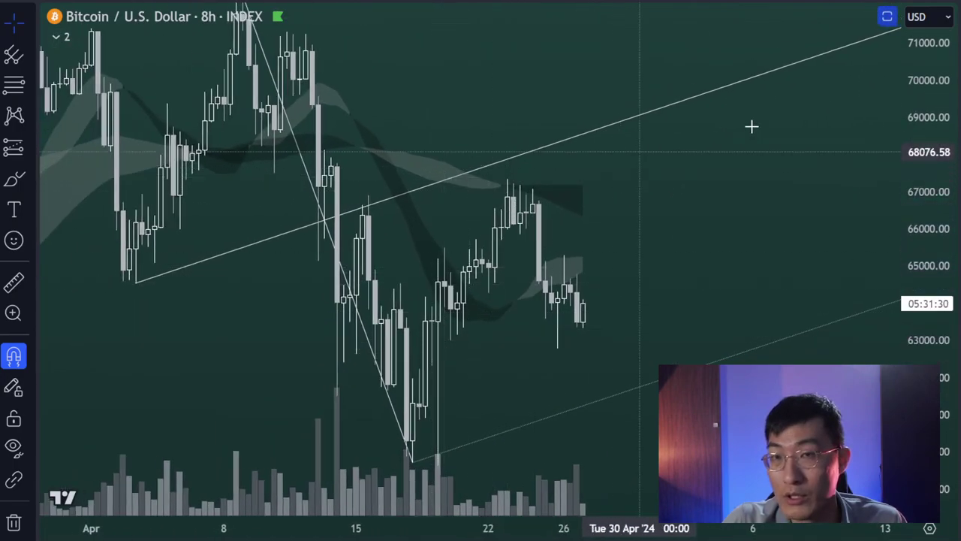
drag(932, 146, 934, 169)
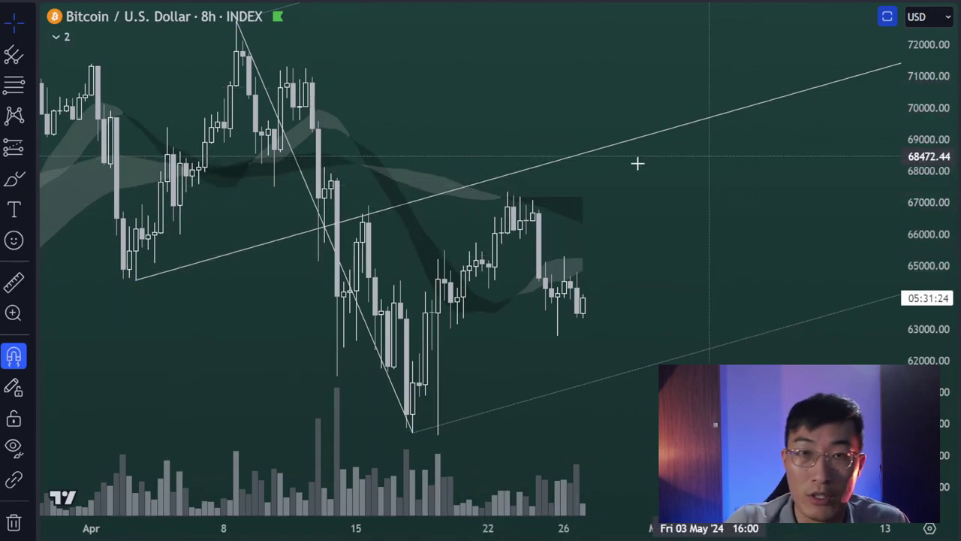
drag(927, 92, 918, 164)
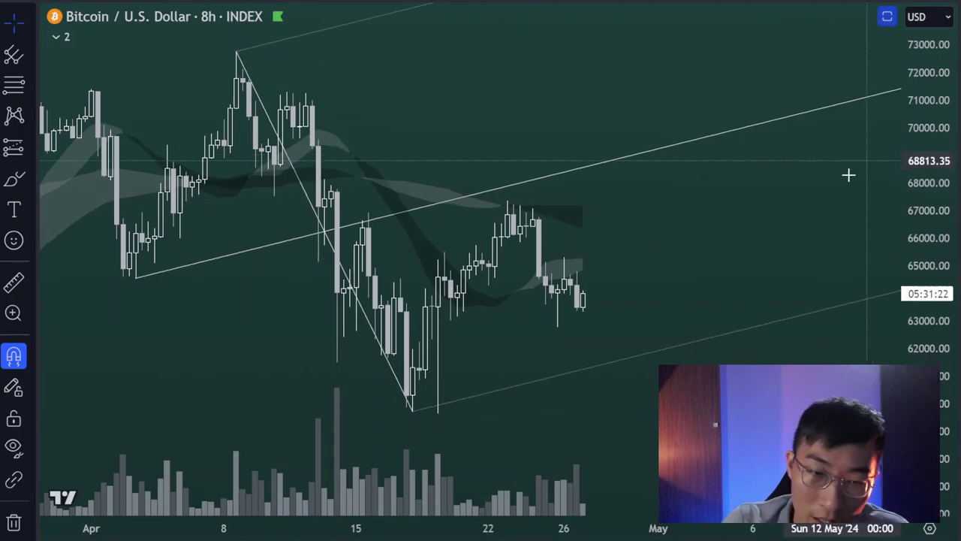
scroll(686, 210, down, 2)
drag(728, 210, 672, 214)
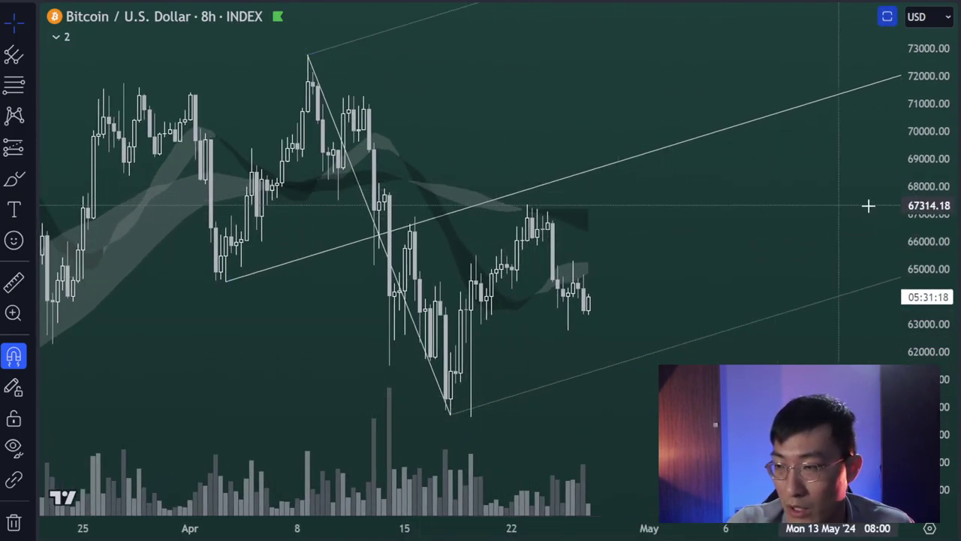
drag(939, 143, 926, 212)
drag(758, 215, 658, 213)
scroll(653, 213, down, 1)
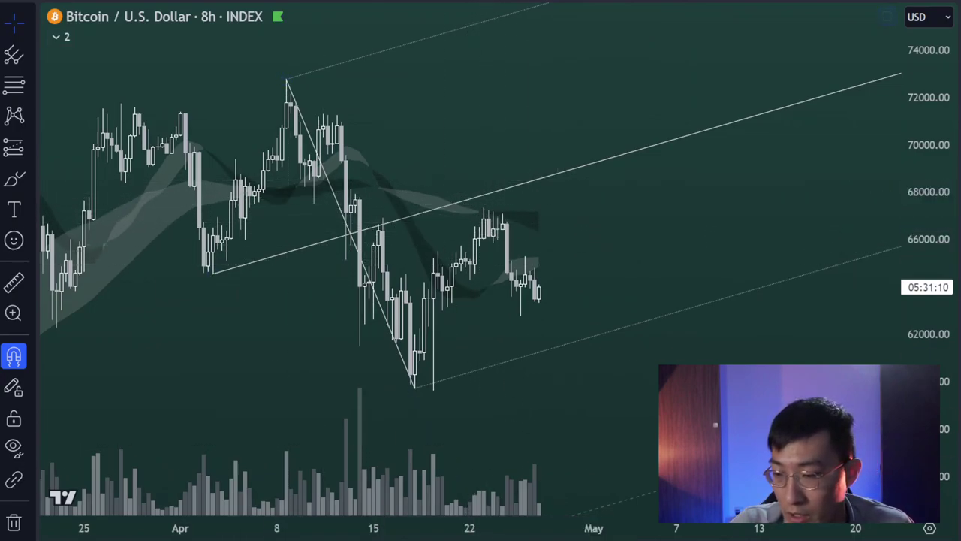
- Turn off magnet snapping and place a horizontal line at about 59627.76, level with the pitchfork's April low pivot
click(13, 356)
click(492, 390)
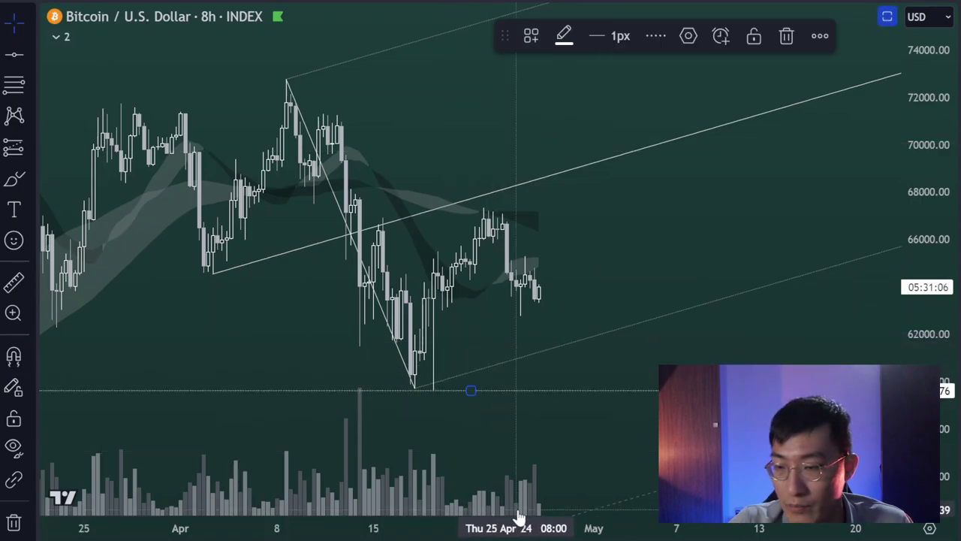
click(640, 414)
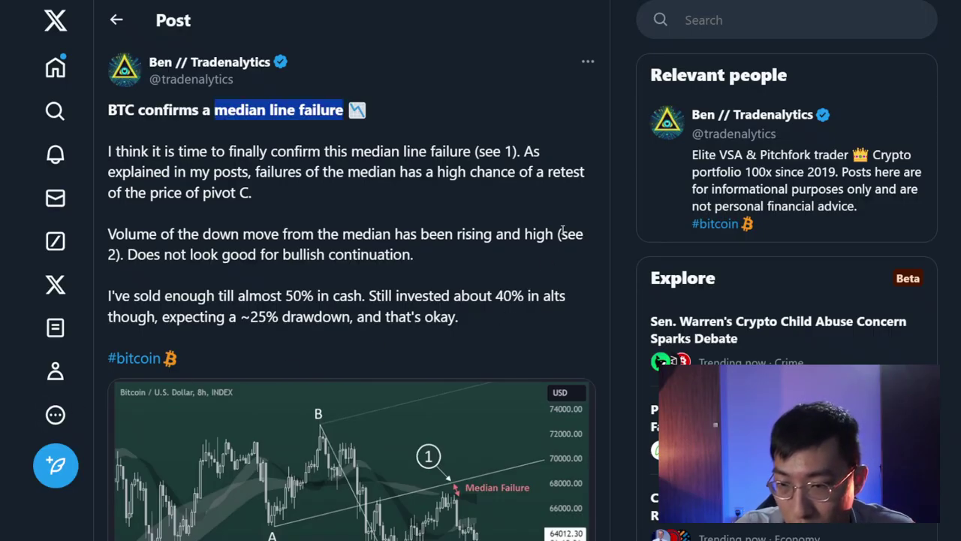
- Check the post's chart again and inspect the 22–25 April candles just below the pitchfork's median line up close
scroll(562, 232, down, 2)
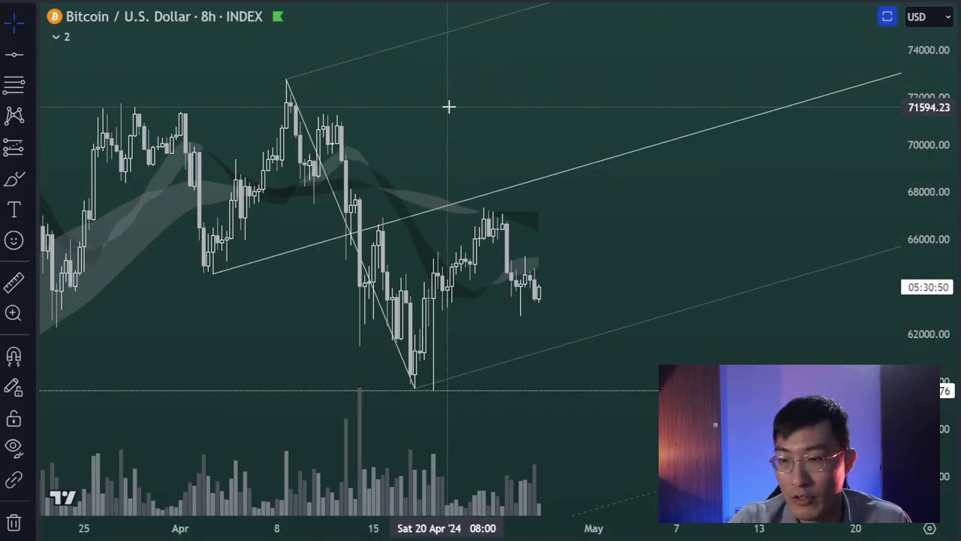
drag(621, 222, 657, 230)
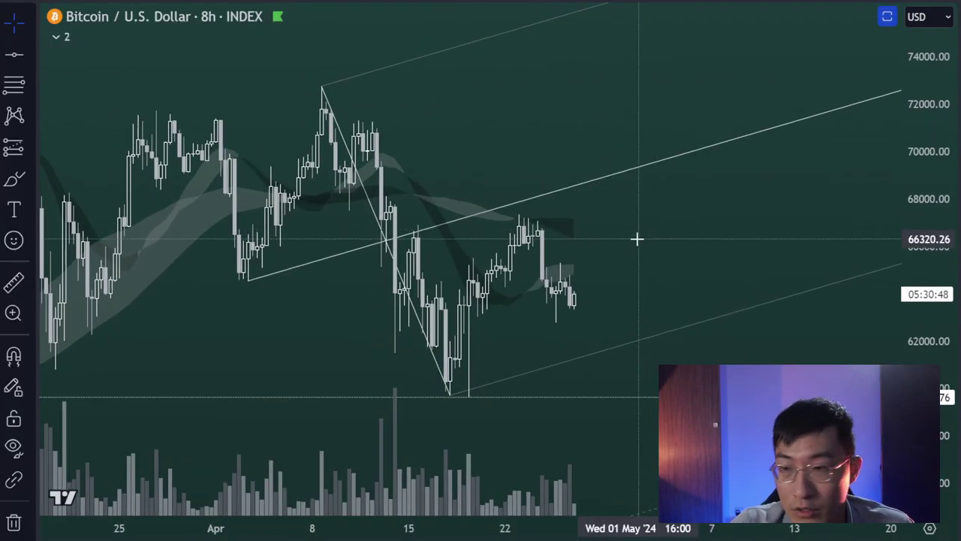
scroll(637, 239, up, 2)
drag(948, 316, 941, 244)
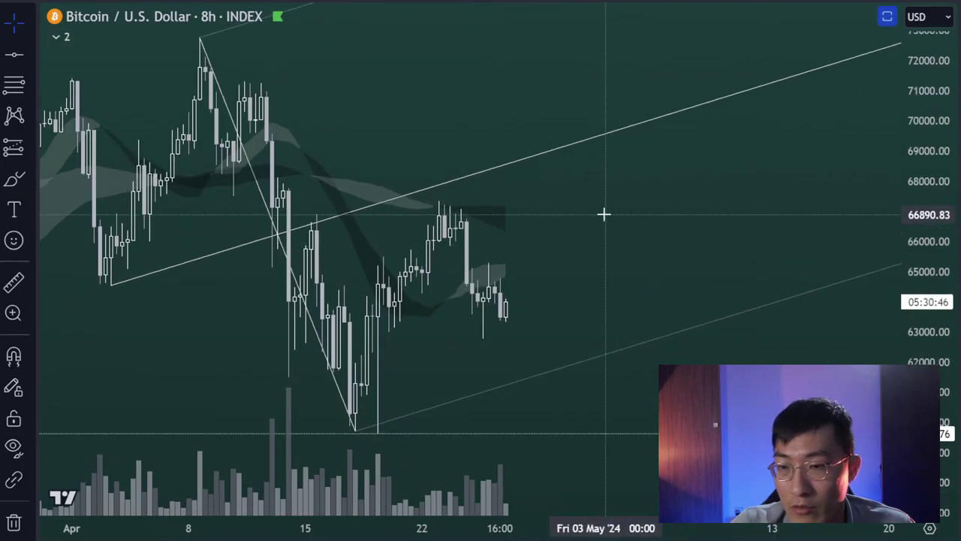
drag(604, 214, 708, 224)
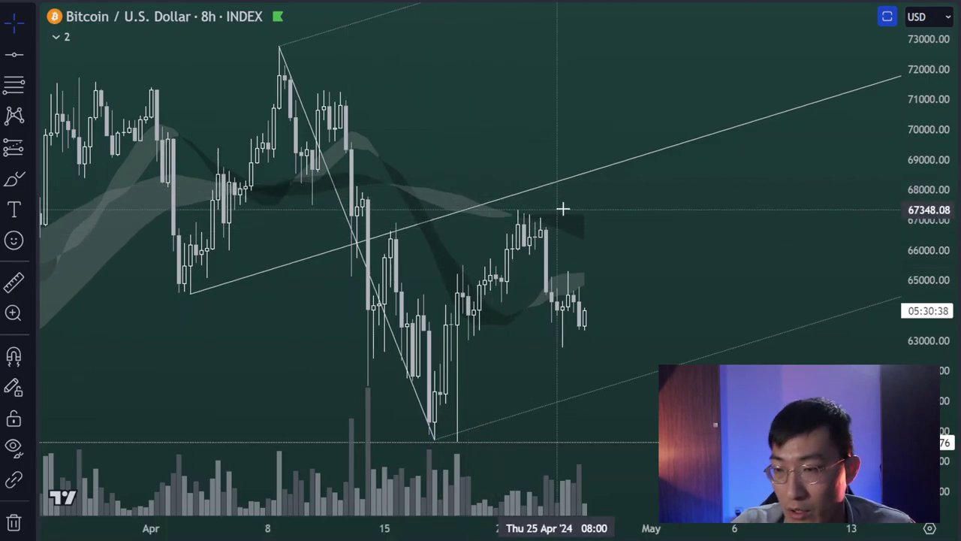
scroll(581, 216, up, 5)
drag(908, 330, 918, 154)
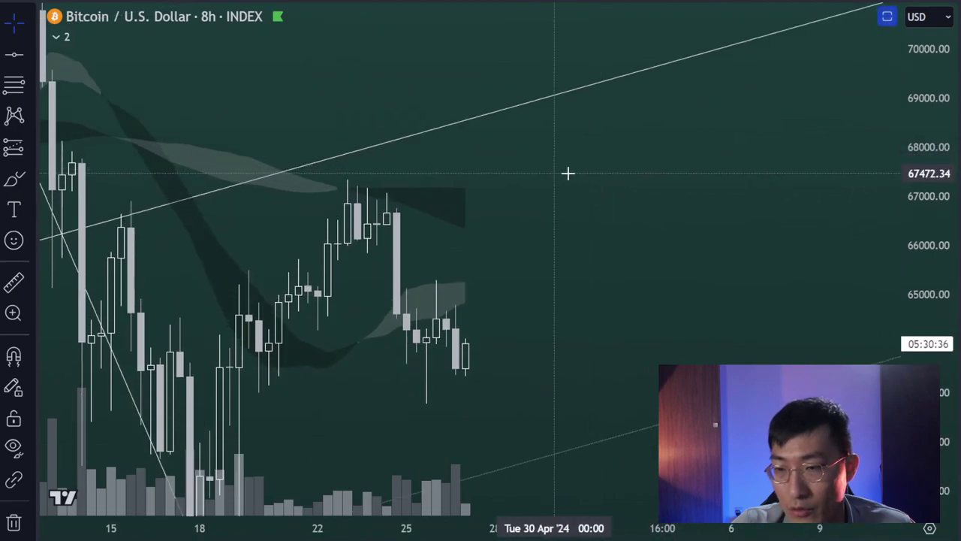
drag(375, 201, 485, 215)
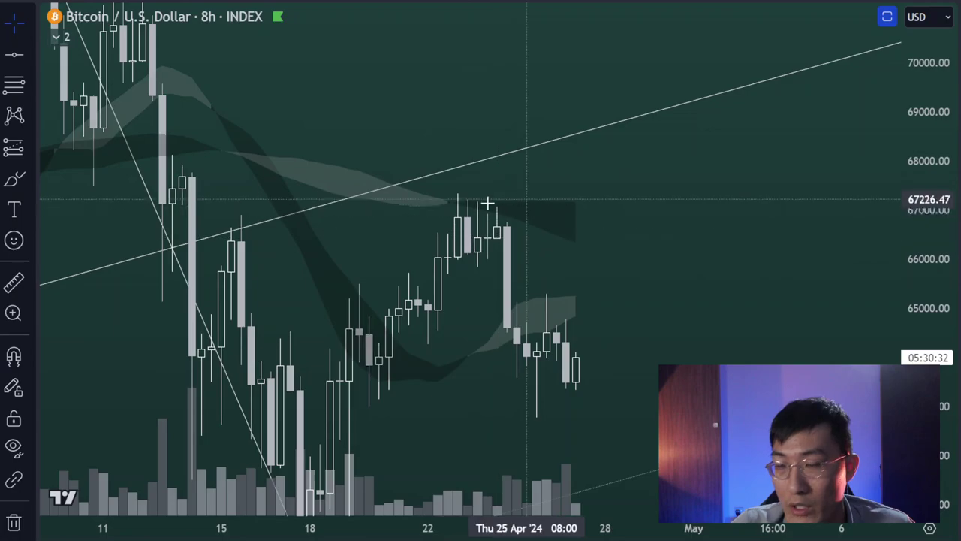
scroll(579, 221, down, 2)
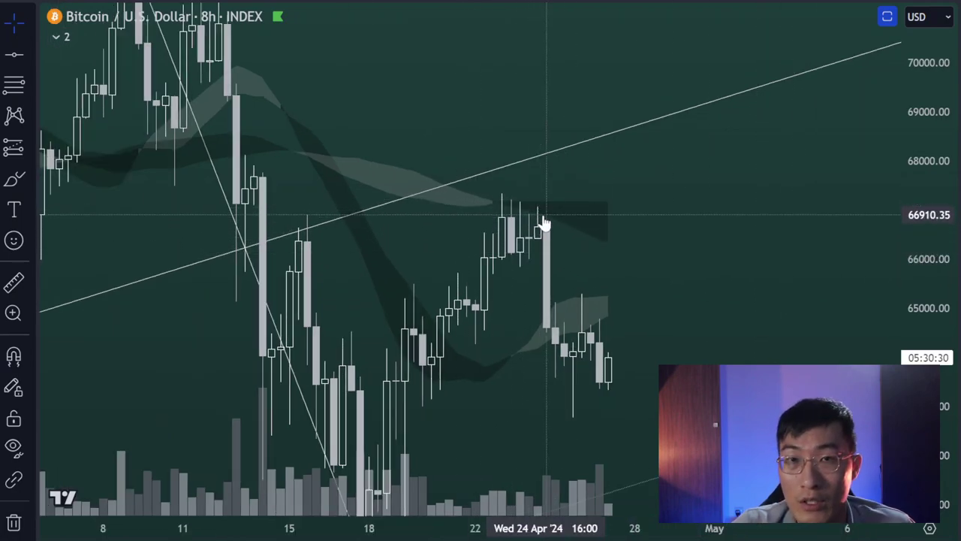
- Examine the whole pitchfork together with the horizontal support line and the volume since mid-April
scroll(824, 180, down, 3)
drag(929, 105, 929, 243)
drag(676, 230, 504, 193)
scroll(611, 198, down, 2)
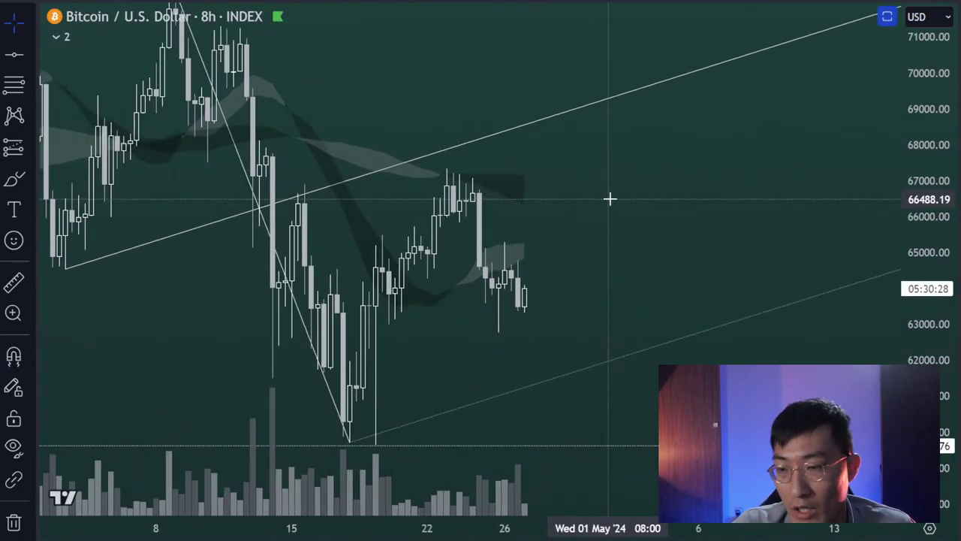
drag(688, 195, 745, 160)
drag(943, 80, 938, 258)
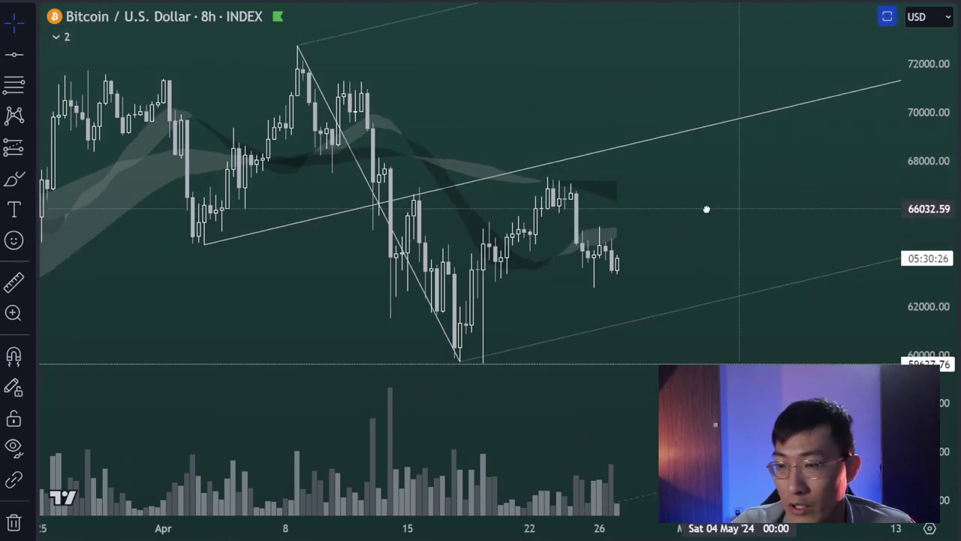
drag(709, 210, 679, 211)
drag(919, 105, 918, 186)
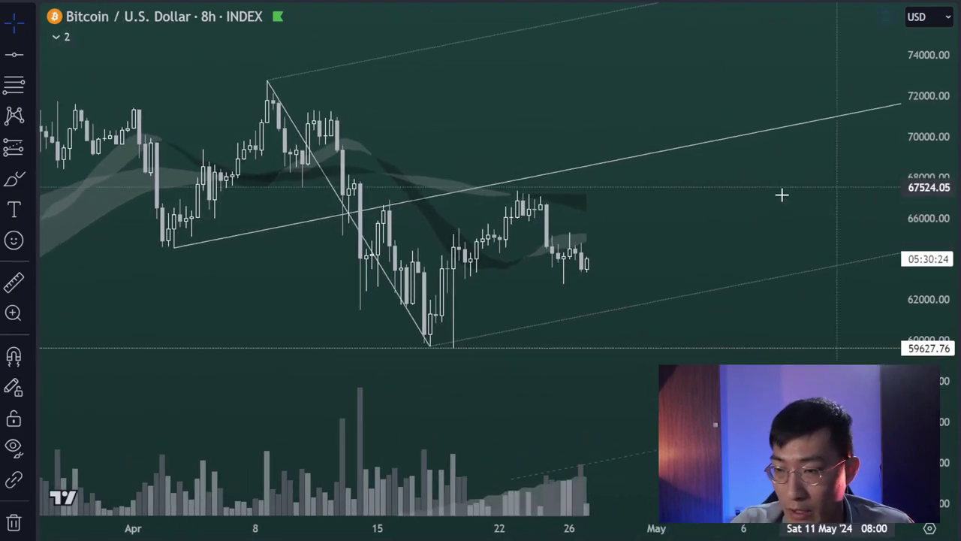
drag(780, 195, 700, 187)
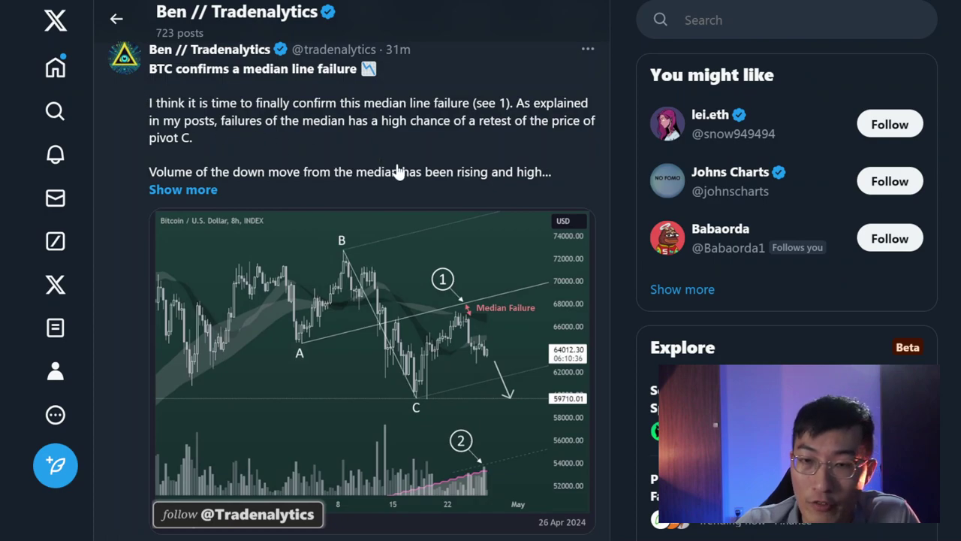
- Review the pinned X post "Where Will Bitcoin Crash To?" and its annotated chart on the profile page
scroll(406, 168, up, 12)
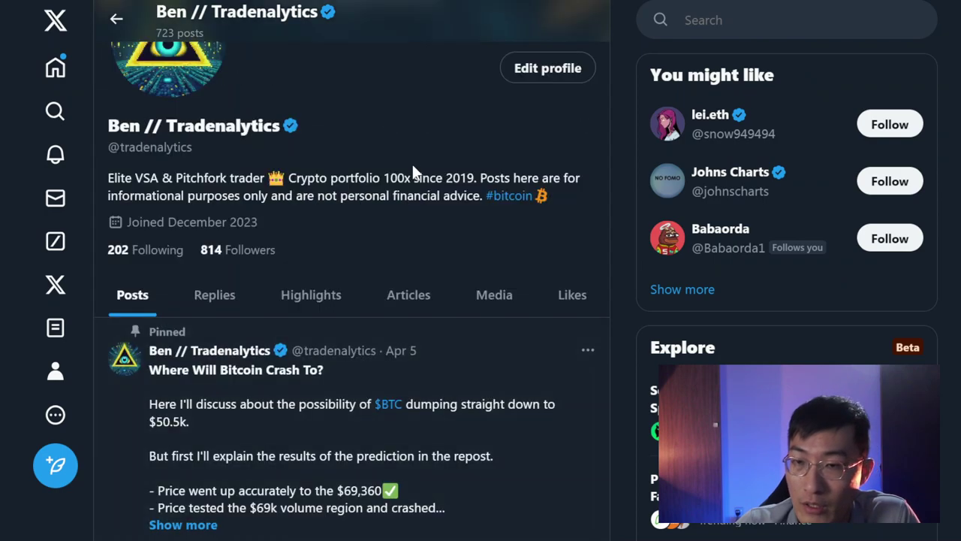
scroll(439, 180, down, 6)
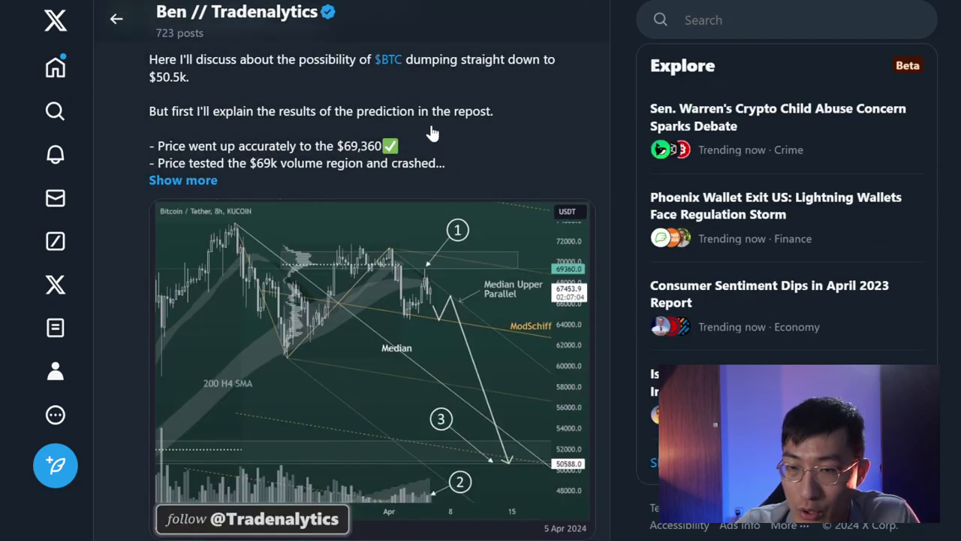
scroll(450, 188, up, 2)
scroll(481, 400, down, 2)
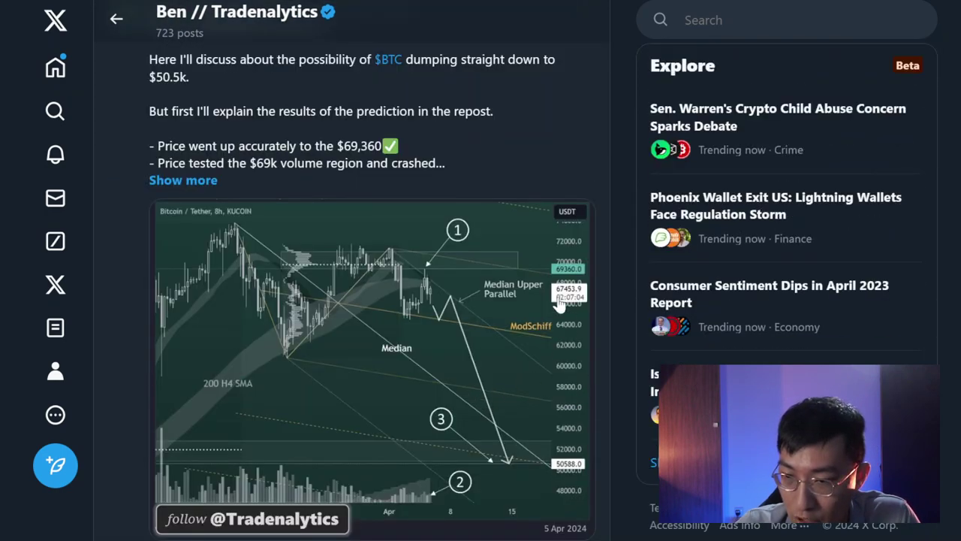
scroll(444, 237, up, 2)
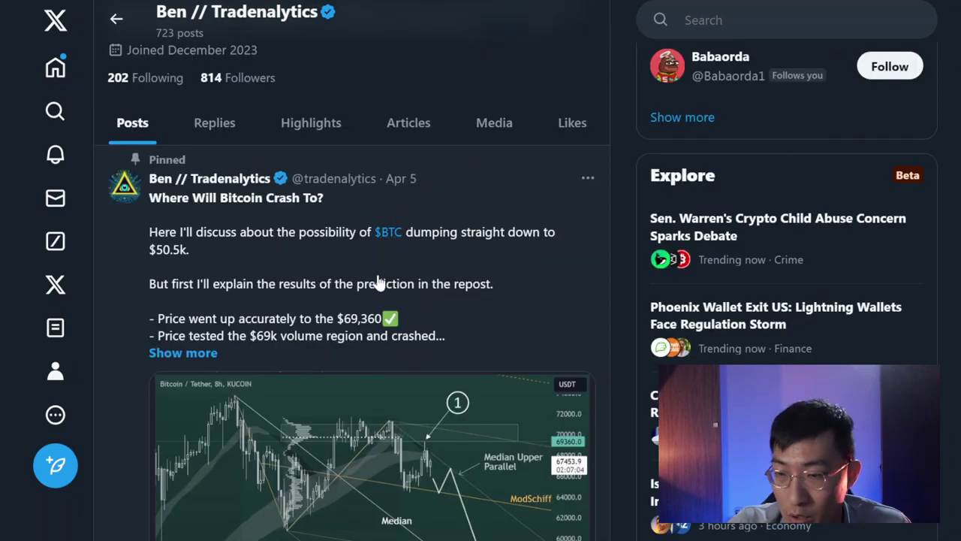
scroll(379, 283, down, 2)
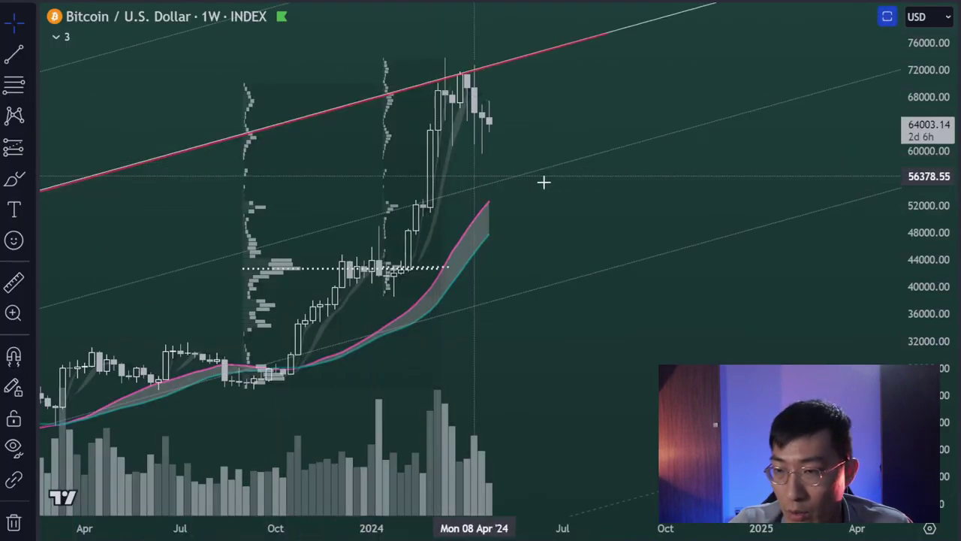
- Examine the weekly Bitcoin chart's long-term pitchfork and its median line across the price history back to 2020
scroll(761, 165, down, 5)
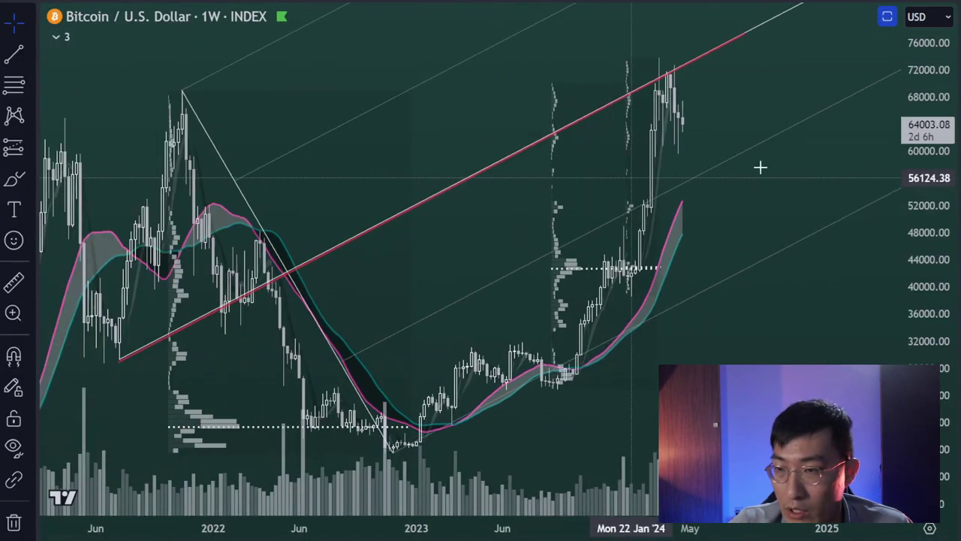
drag(925, 105, 916, 288)
drag(729, 175, 692, 209)
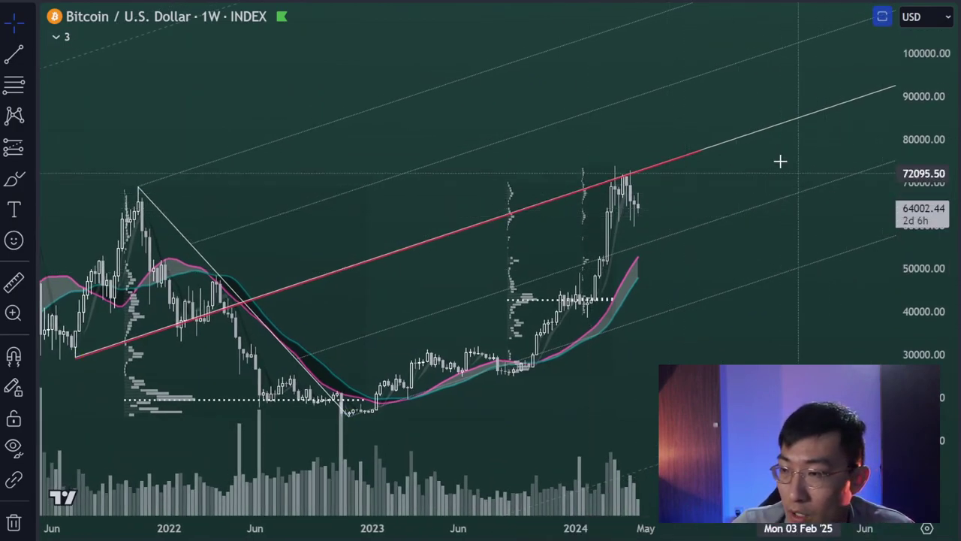
scroll(733, 185, down, 4)
scroll(649, 252, down, 2)
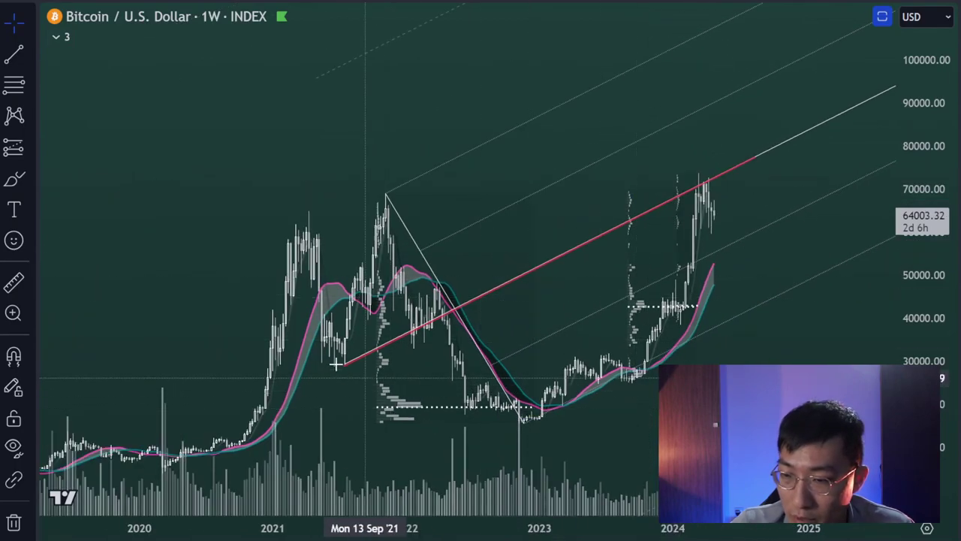
- Draw a magnet-snapped Pitchfork on the weekly chart from the July 2021 low through the November 2021 high to the November 2022 low
scroll(553, 281, up, 2)
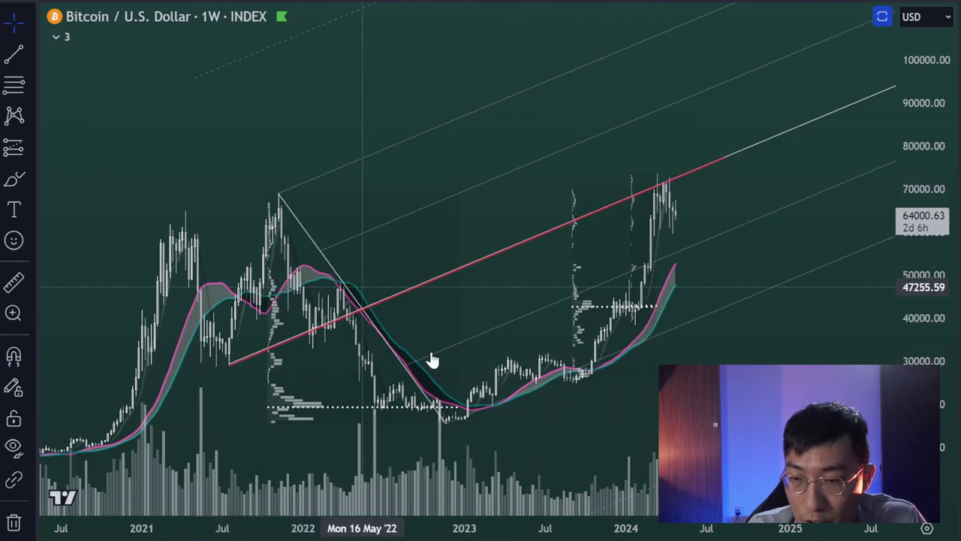
drag(602, 407, 526, 400)
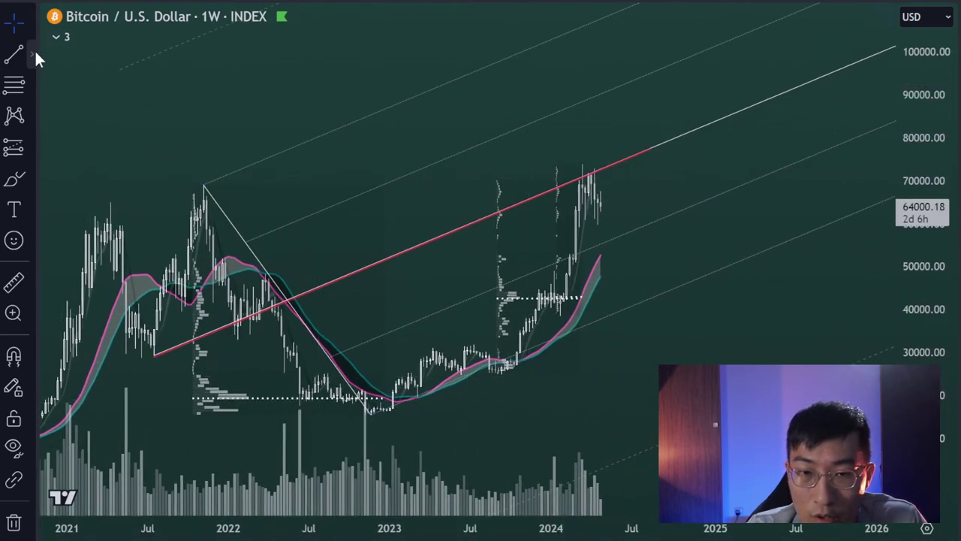
click(32, 51)
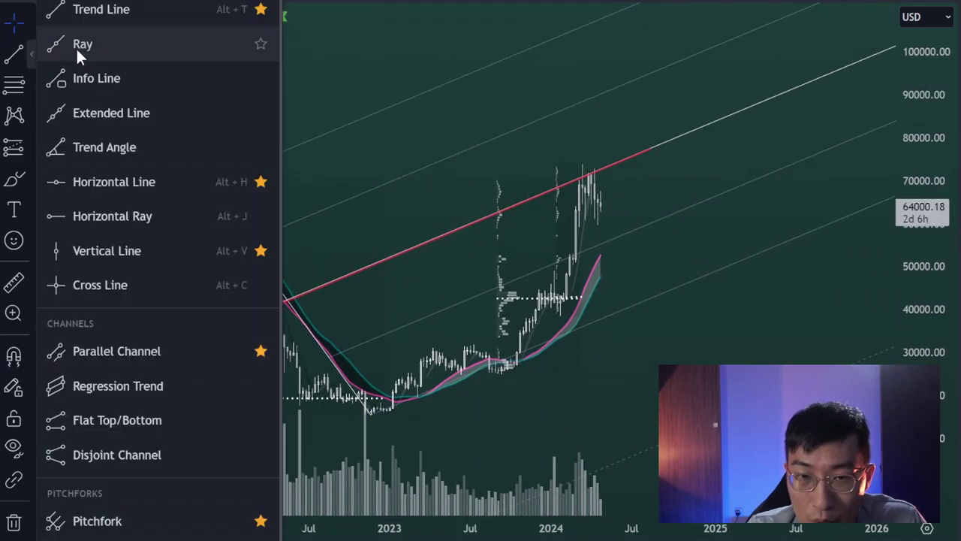
click(148, 520)
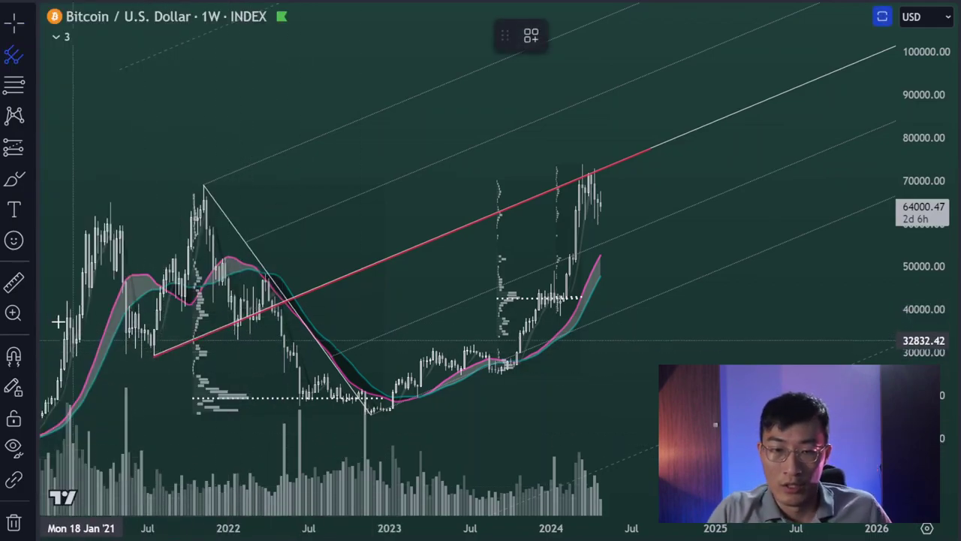
click(15, 358)
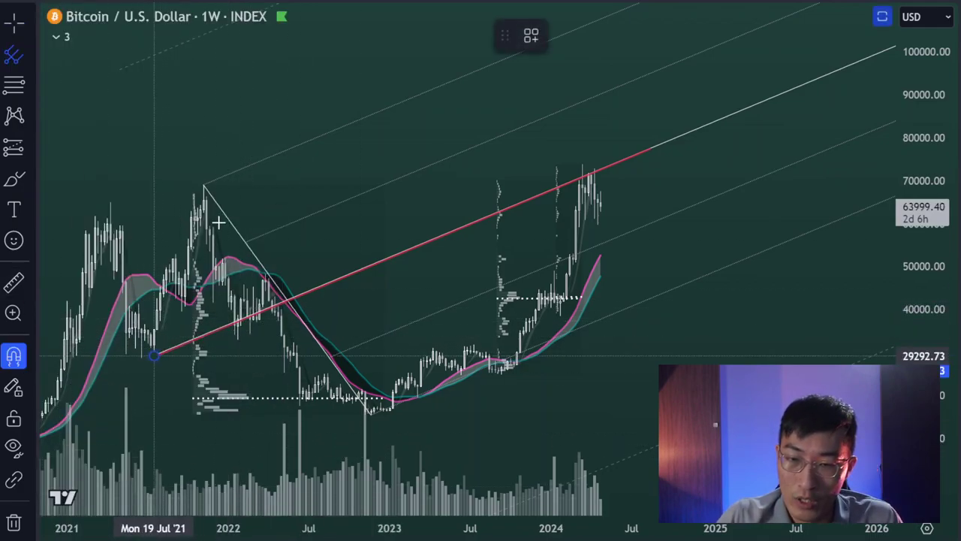
click(203, 134)
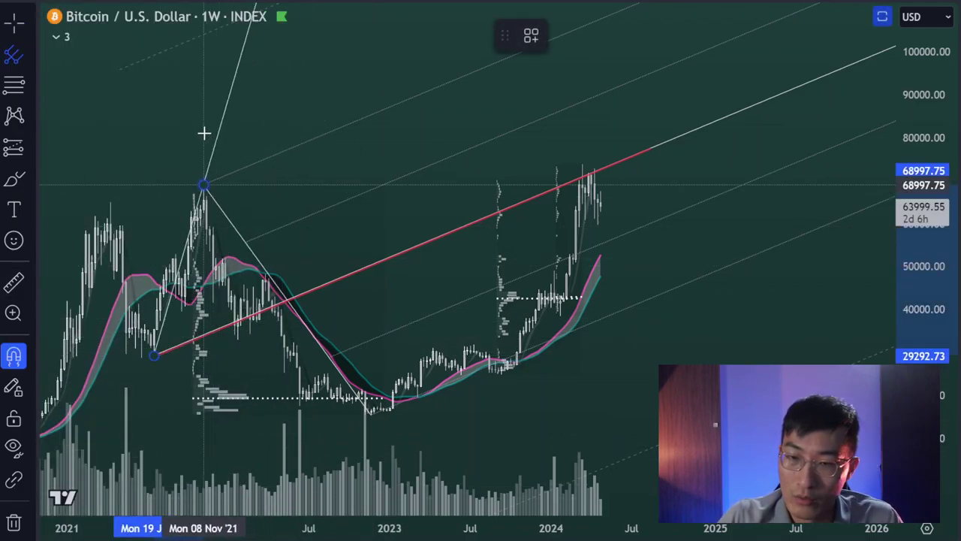
click(369, 451)
click(660, 390)
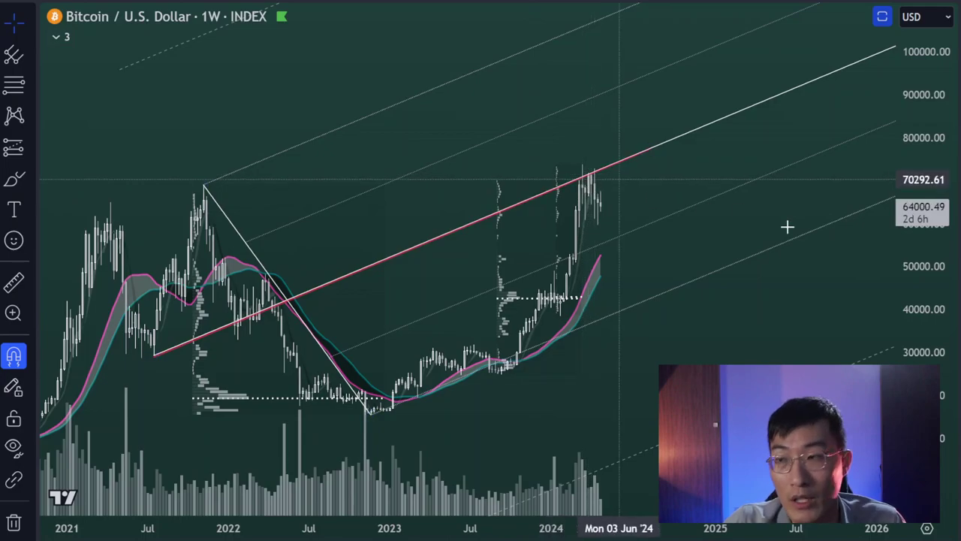
- Examine the 2024 weekly candles against the long-term pitchfork's median line, comparing them briefly with the 8-hour chart
drag(923, 318, 923, 179)
scroll(736, 157, up, 2)
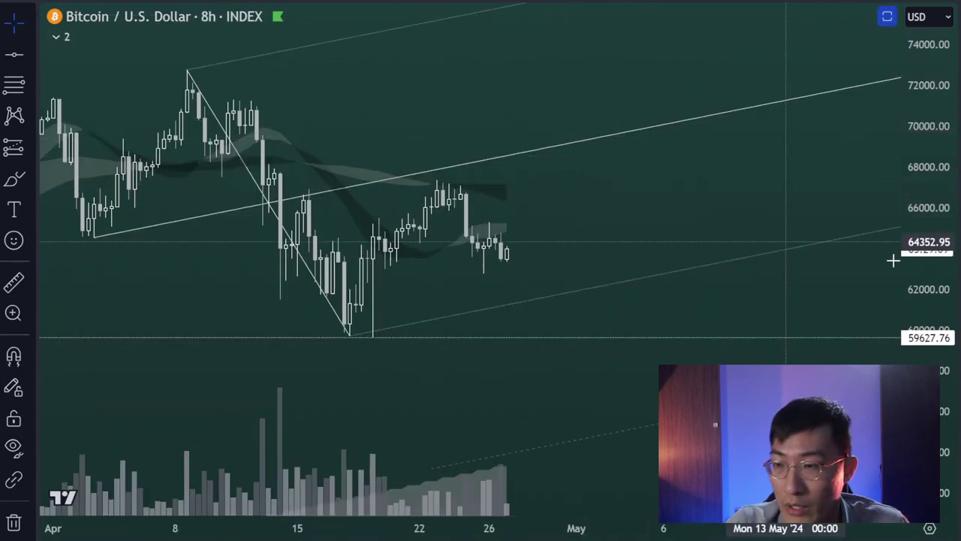
drag(912, 255, 493, 125)
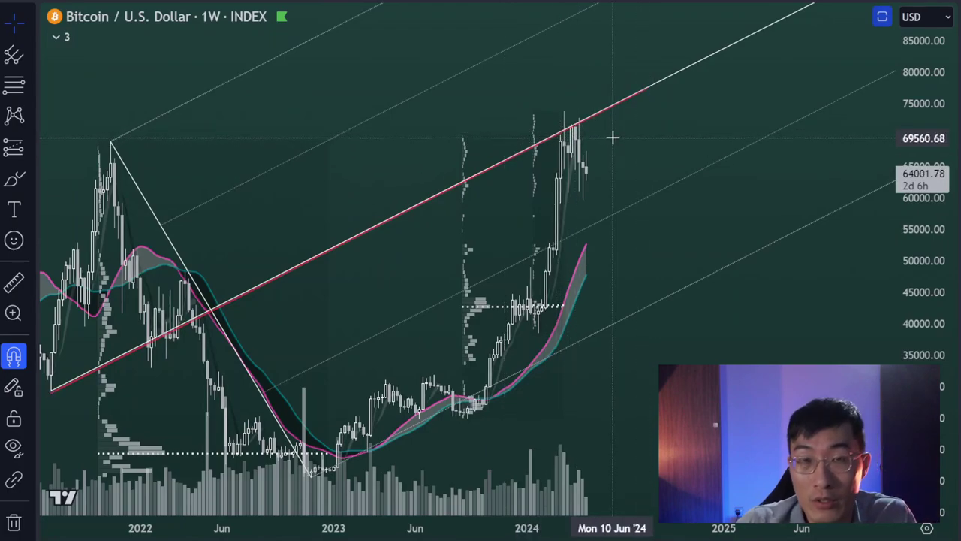
drag(925, 53, 928, 173)
scroll(726, 309, down, 2)
drag(699, 388, 618, 339)
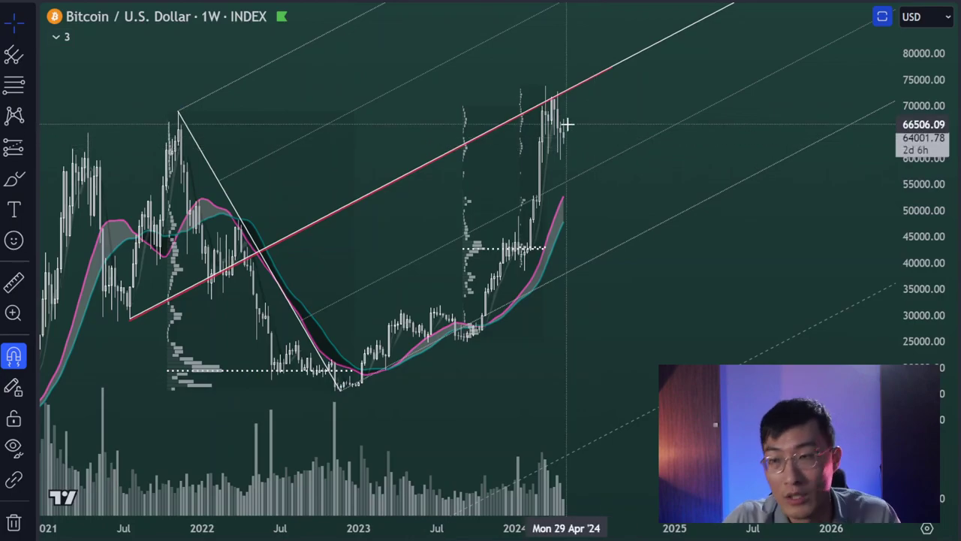
drag(624, 97, 608, 129)
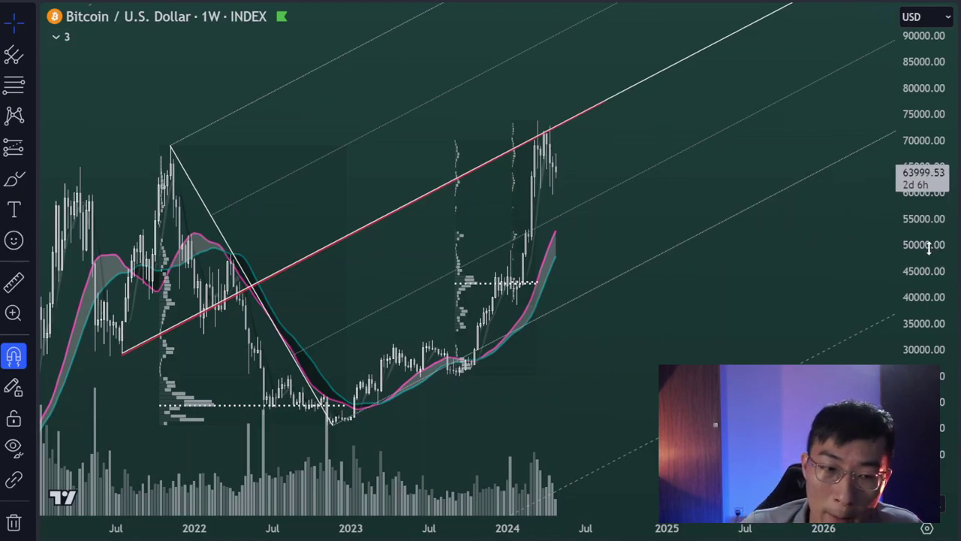
drag(654, 202, 694, 208)
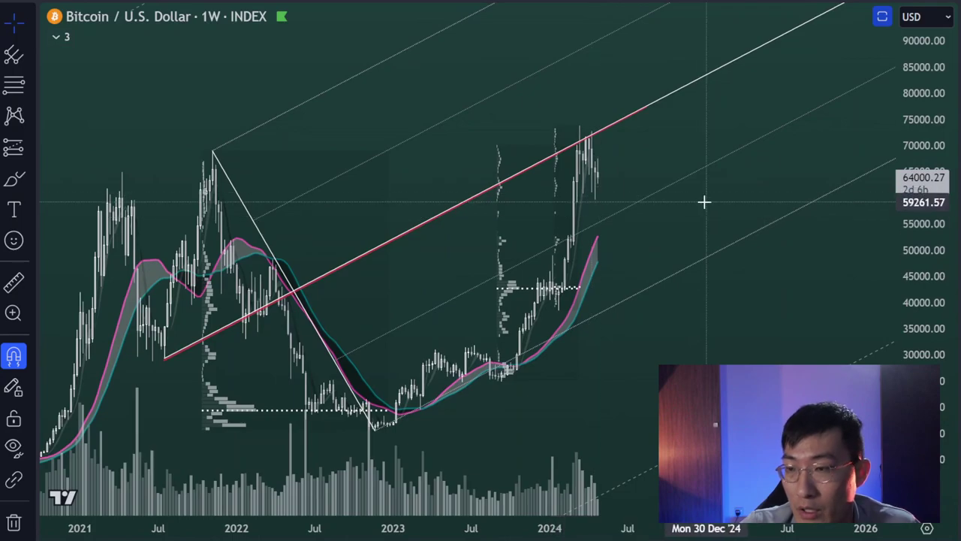
scroll(609, 251, up, 3)
drag(614, 171, 653, 195)
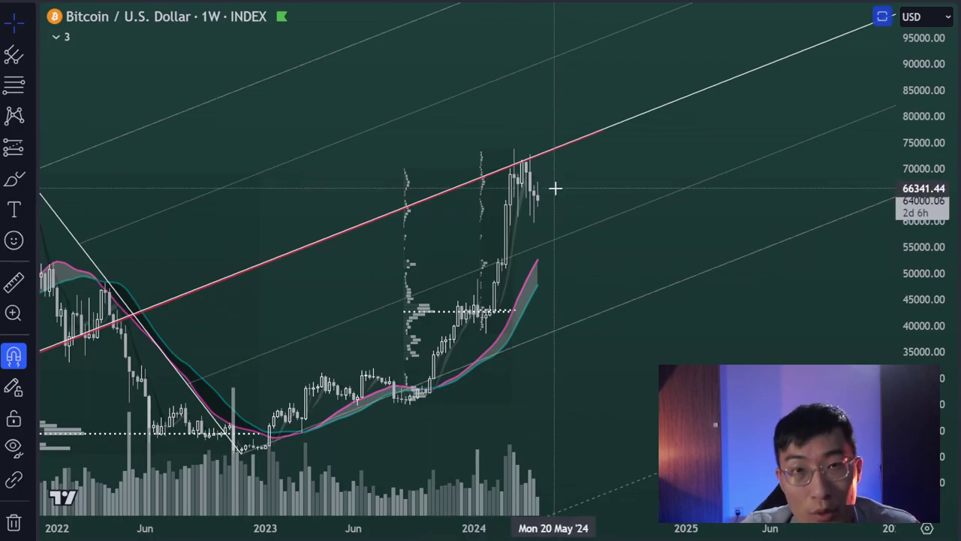
- Return to the 8-hour chart and examine its pitchfork, the price swings since March and the horizontal support line
key(ctrl+Tab)
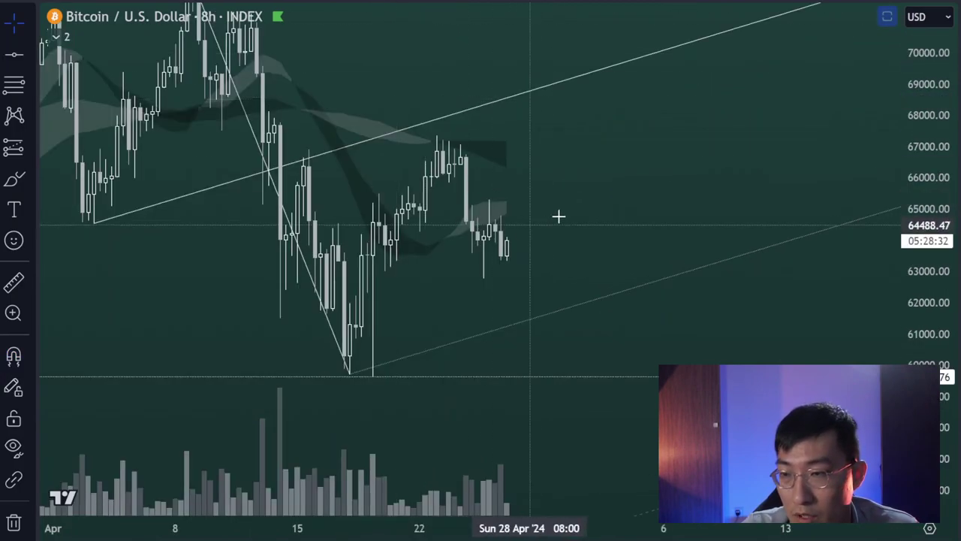
drag(844, 144, 830, 185)
drag(938, 98, 938, 275)
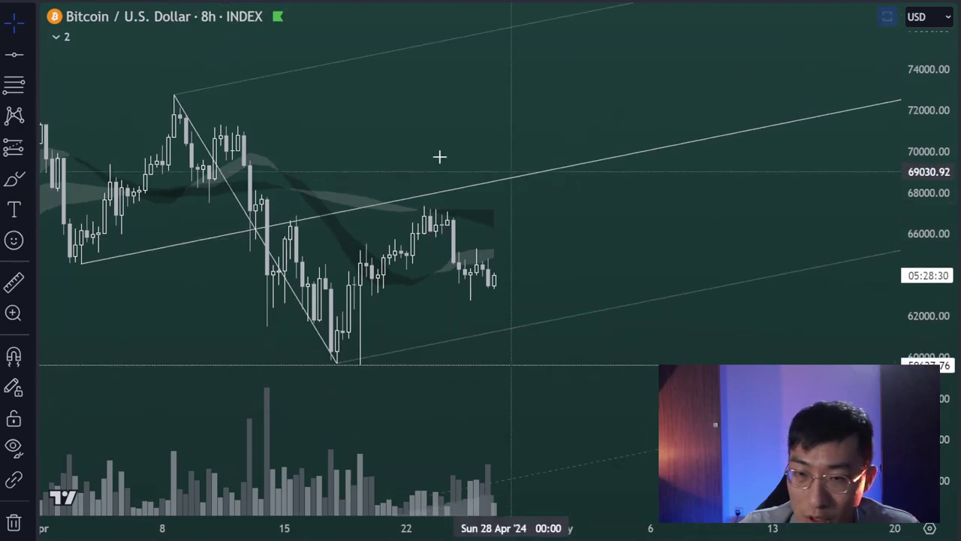
scroll(442, 153, down, 3)
drag(520, 133, 463, 157)
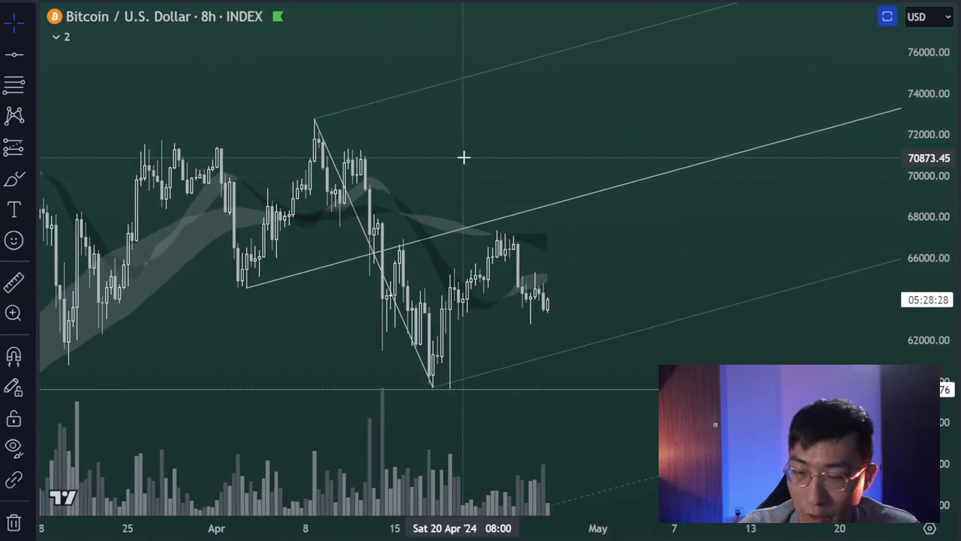
drag(606, 254, 548, 242)
scroll(547, 242, down, 3)
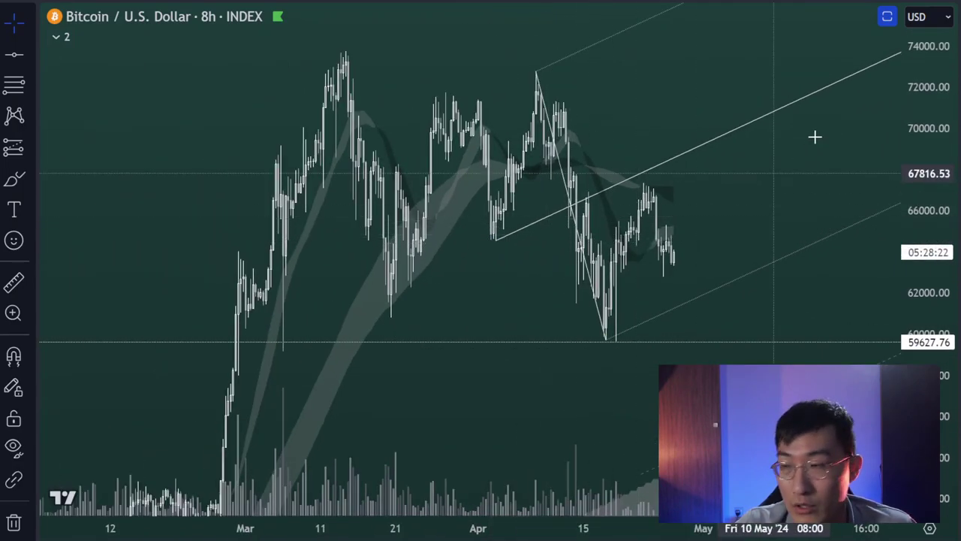
scroll(729, 161, up, 2)
drag(914, 88, 914, 263)
drag(767, 215, 631, 188)
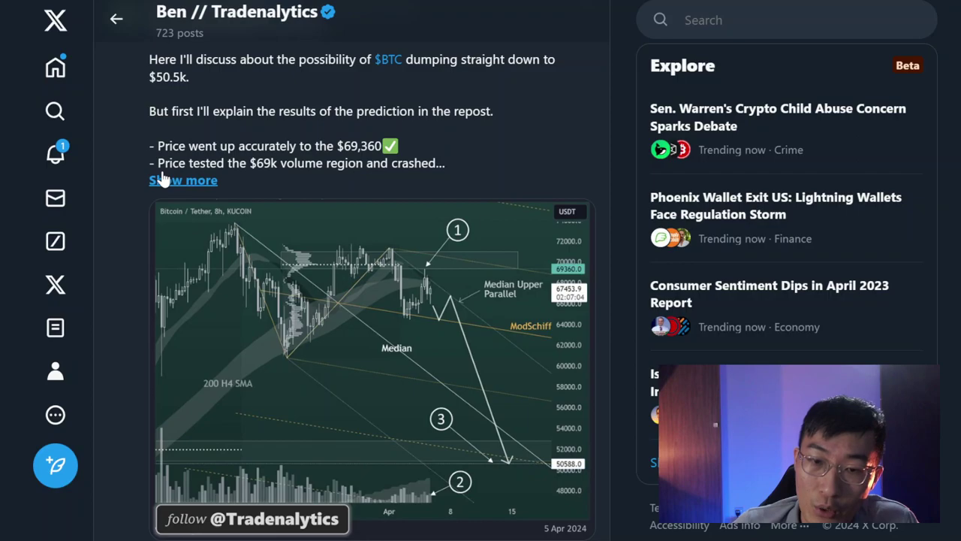
- Reopen the X profile from the home feed and look through its recent posts on BTC's median line failure, $NVDA and the H4 chart
click(118, 19)
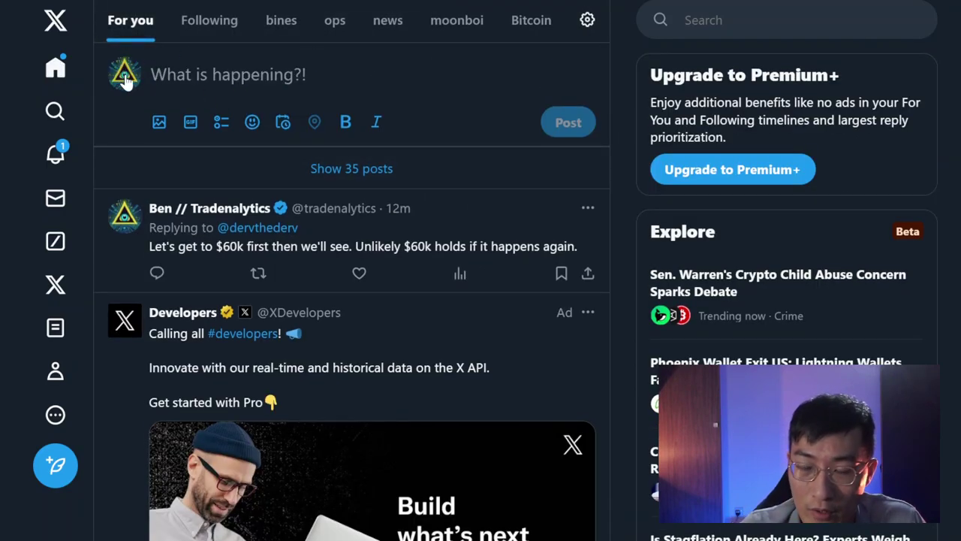
click(127, 82)
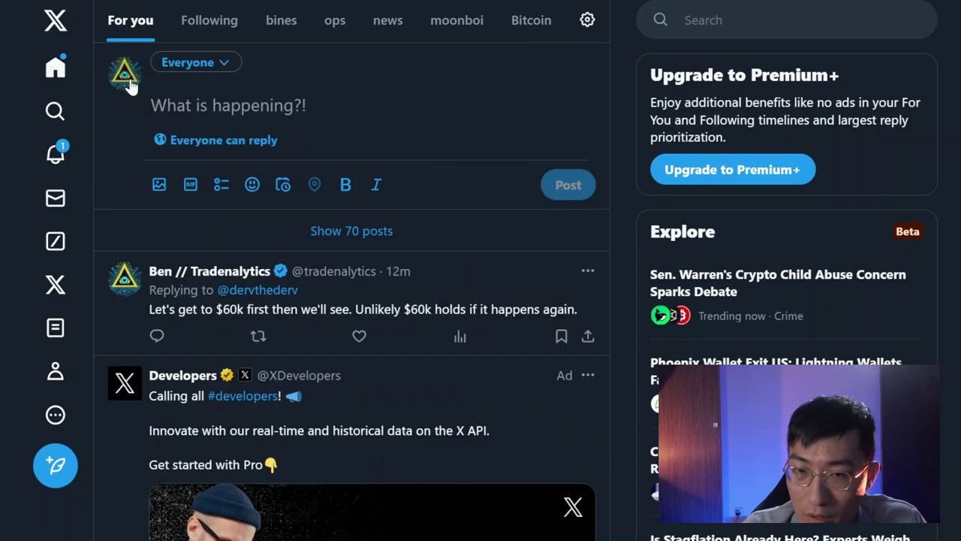
scroll(381, 238, down, 9)
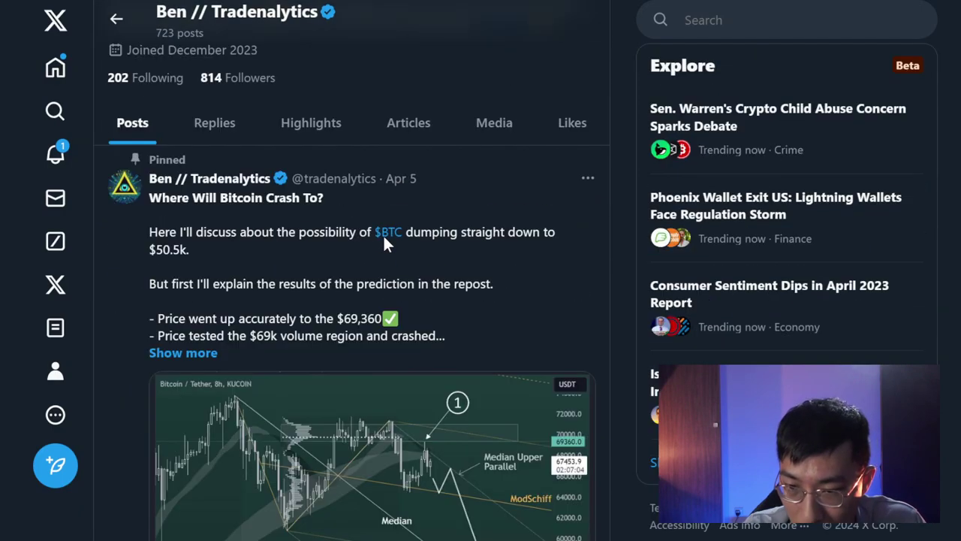
scroll(503, 201, down, 6)
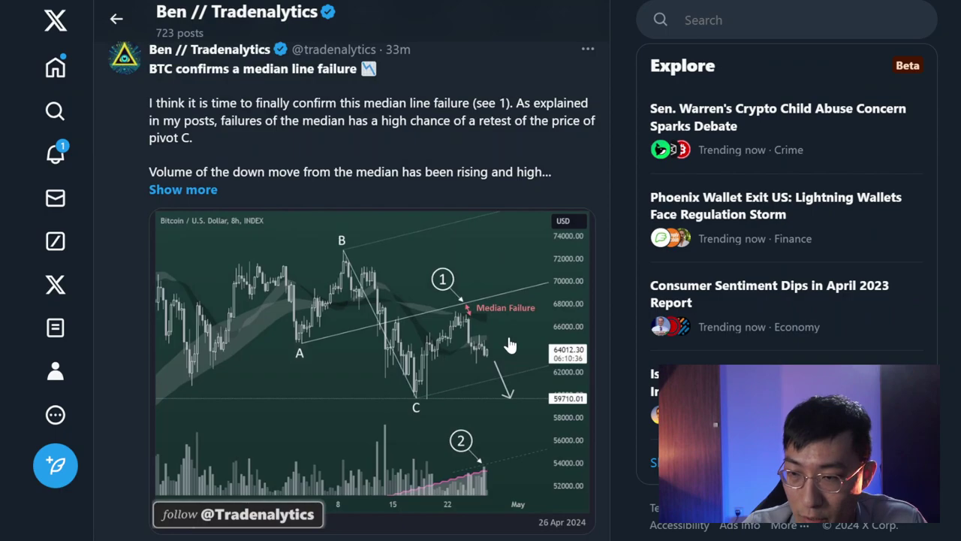
scroll(517, 255, down, 9)
scroll(515, 177, up, 2)
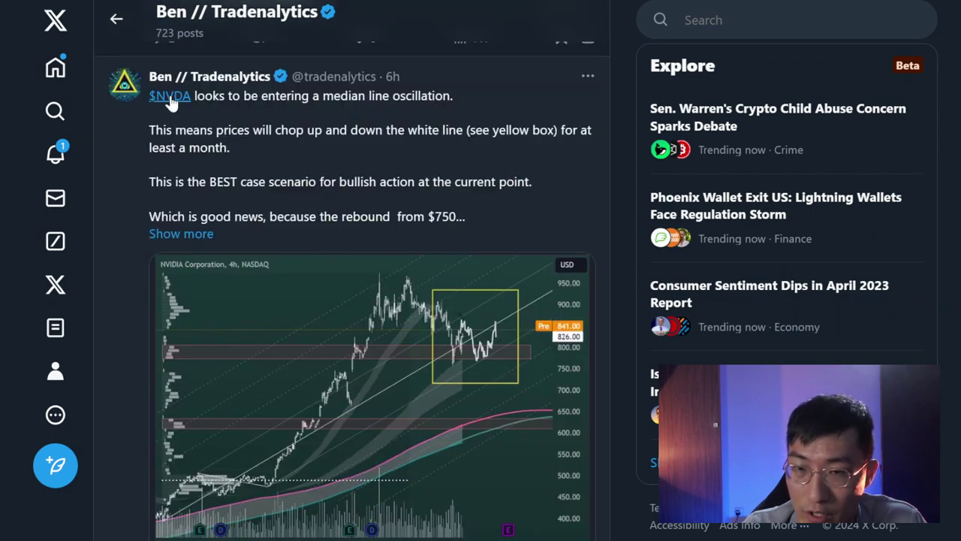
scroll(485, 198, down, 6)
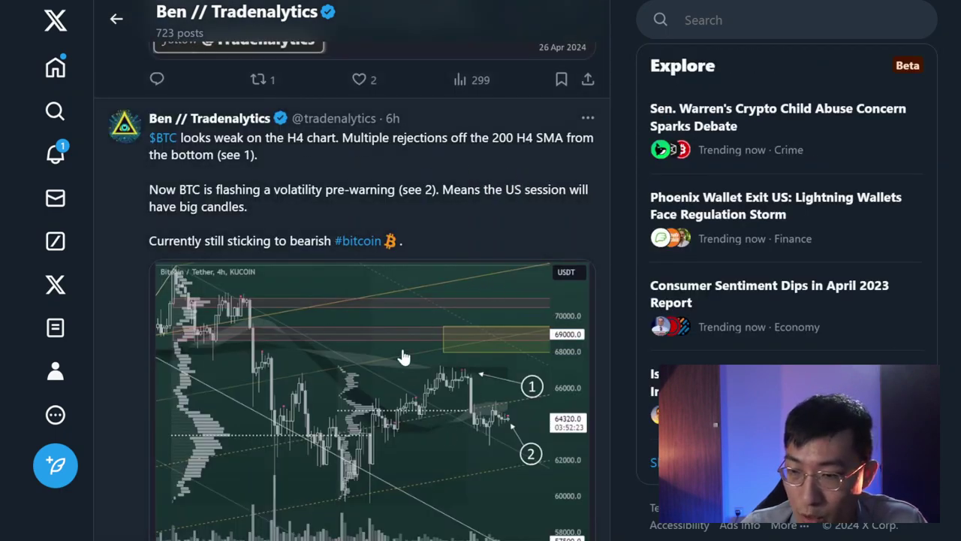